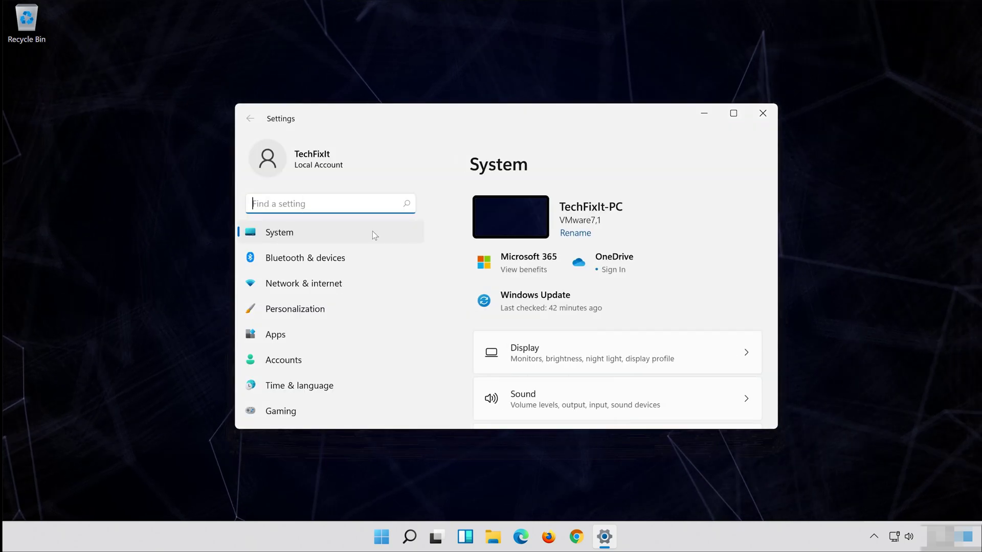
- Open the Microphone settings under Privacy & security
scroll(349, 306, down, 1)
scroll(348, 311, down, 2)
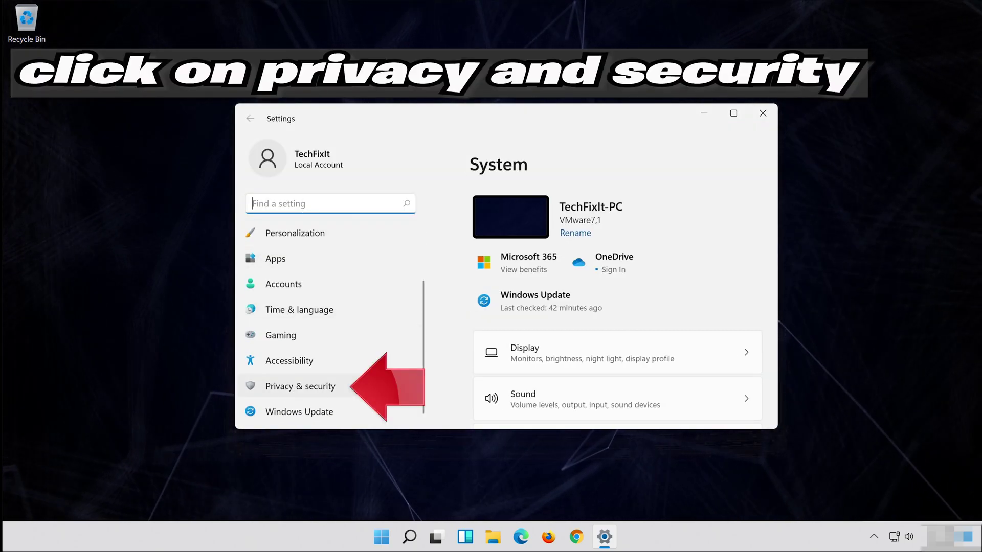
click(337, 387)
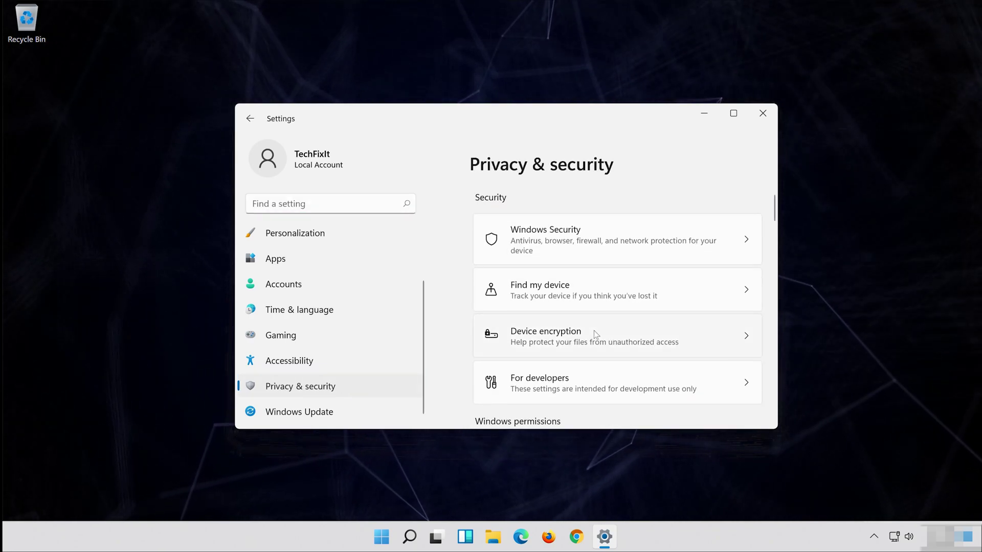
scroll(593, 330, down, 5)
scroll(593, 333, down, 6)
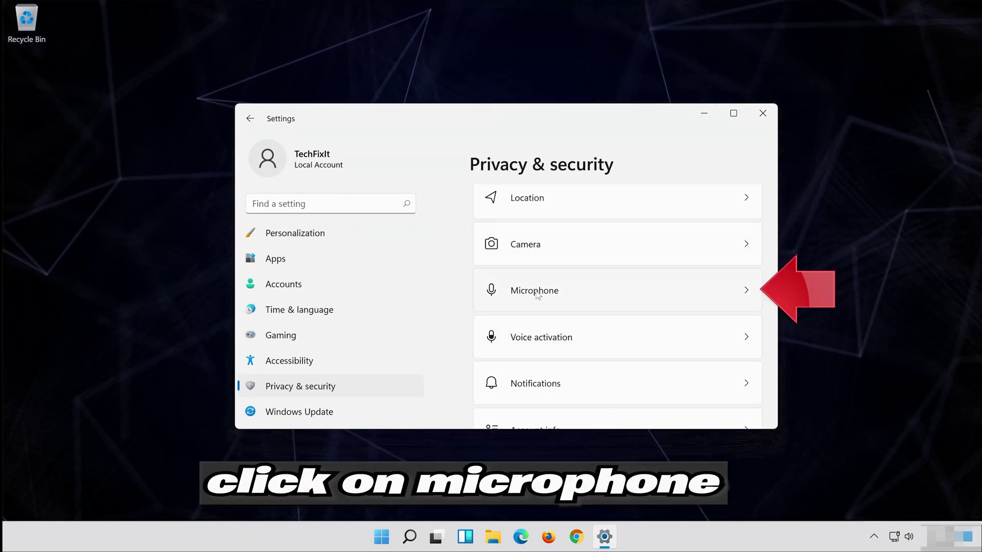
click(634, 297)
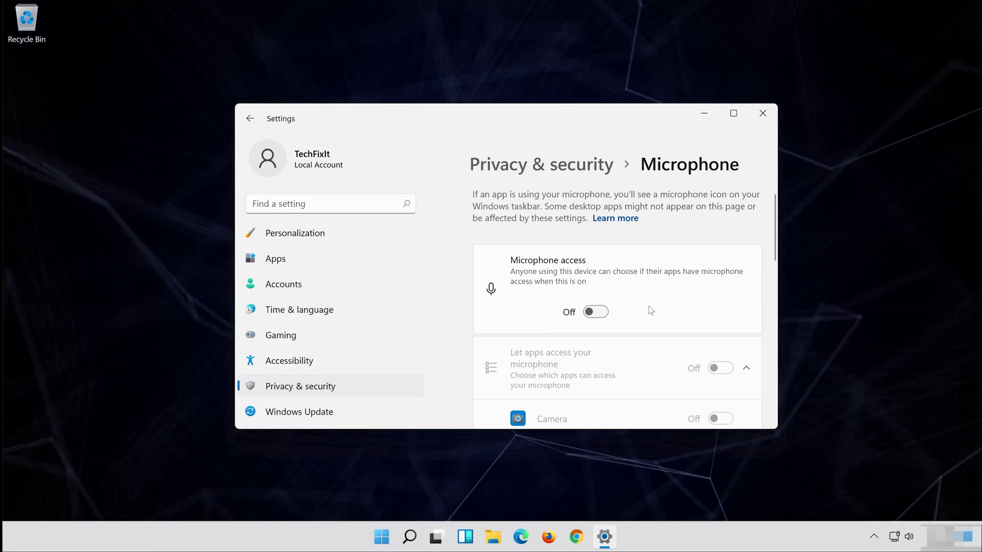
- Turn on Microphone access and "Let apps access your microphone", review the app permissions, and close Settings
click(598, 311)
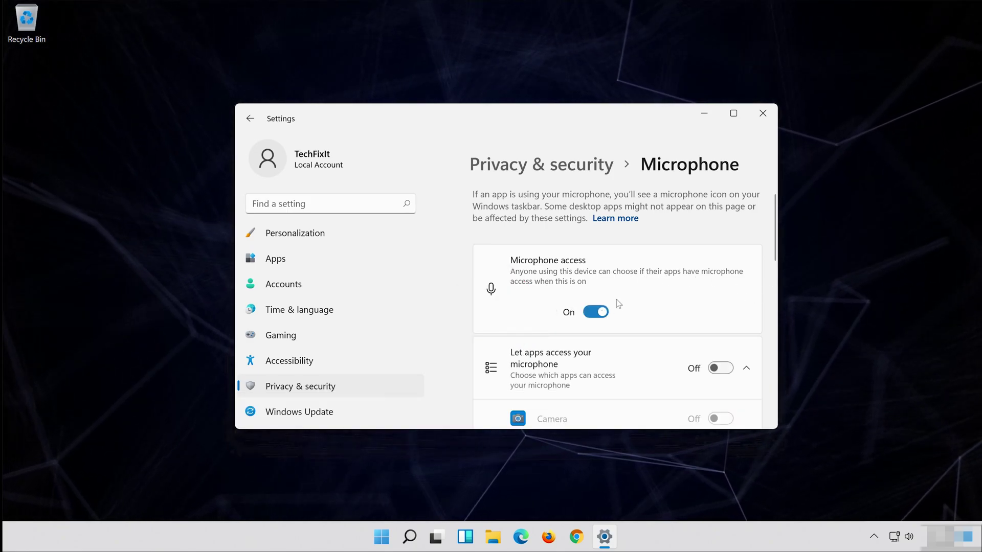
scroll(684, 270, down, 2)
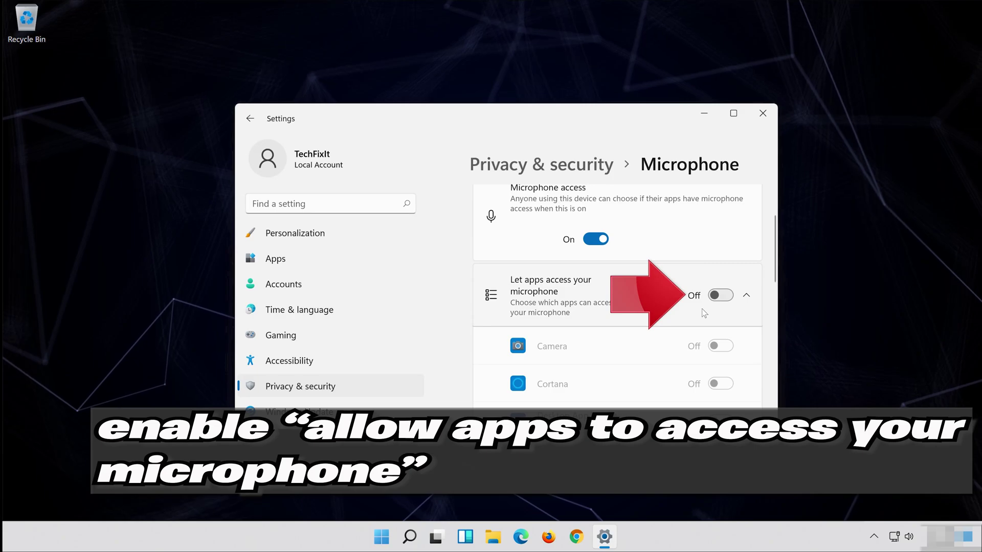
click(726, 296)
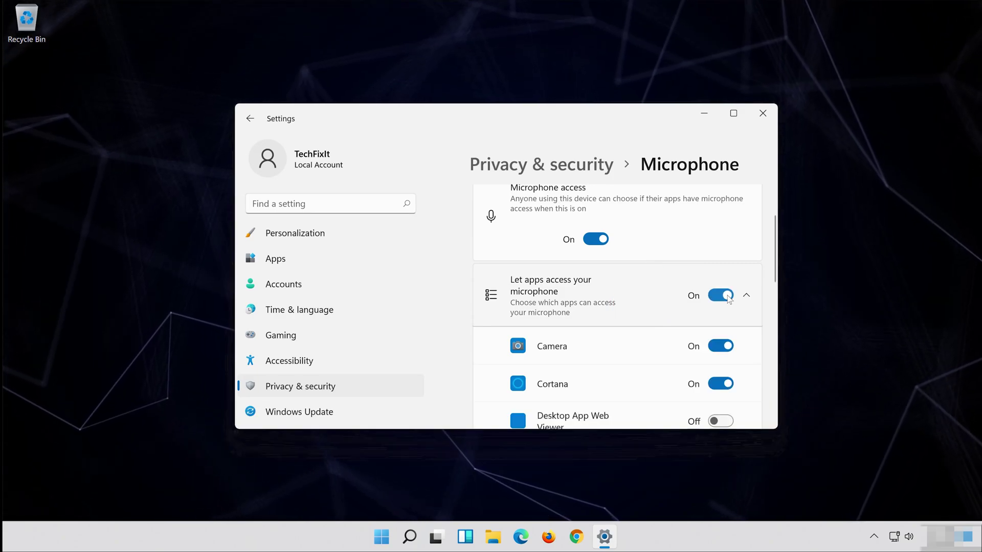
scroll(588, 286, down, 5)
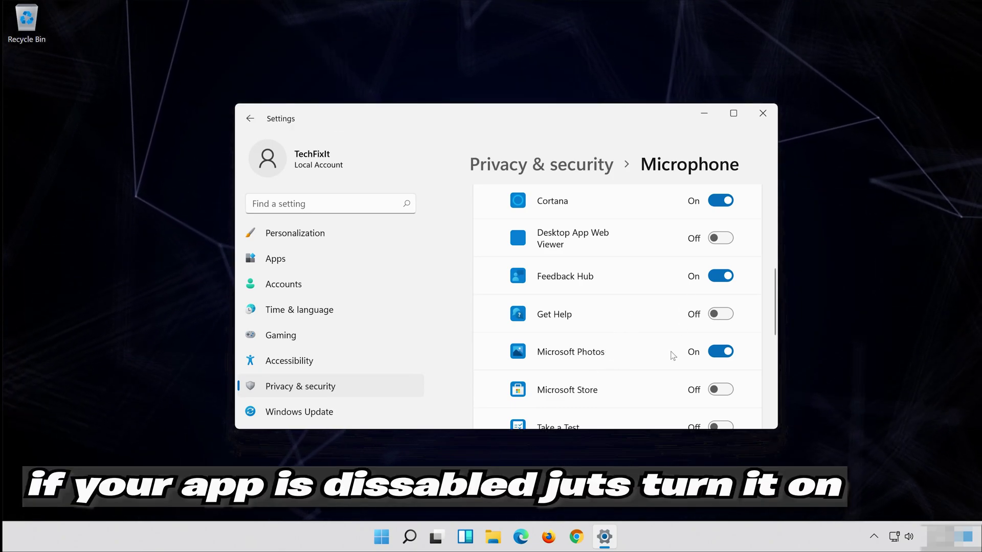
scroll(673, 356, down, 5)
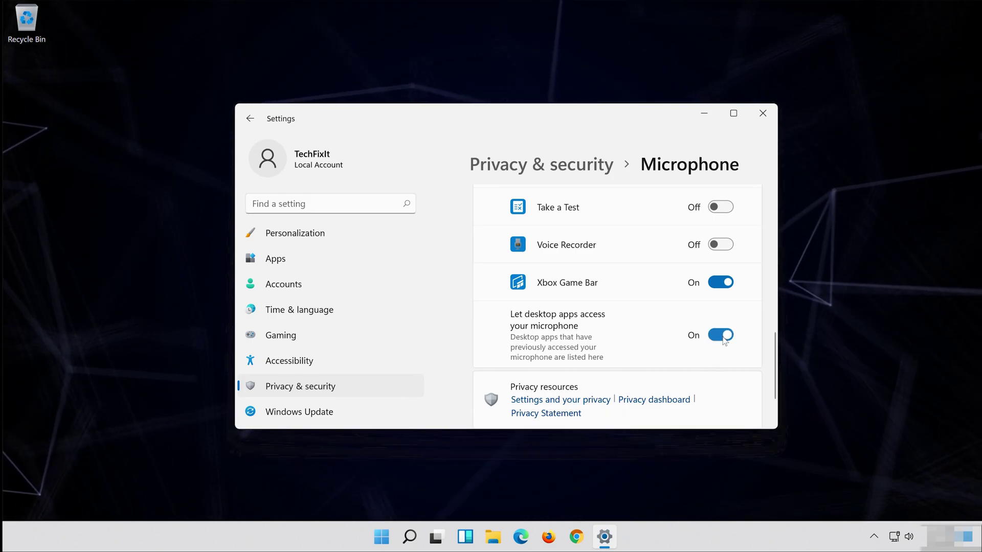
click(771, 115)
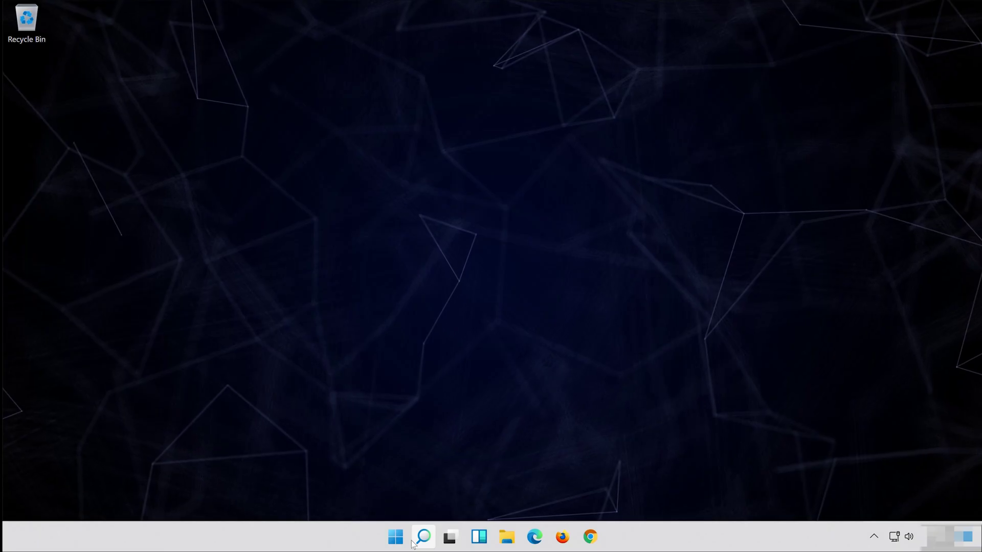
- Search Windows for "troubleshoot settings", open the Troubleshoot settings page and go to Other troubleshooters
click(413, 541)
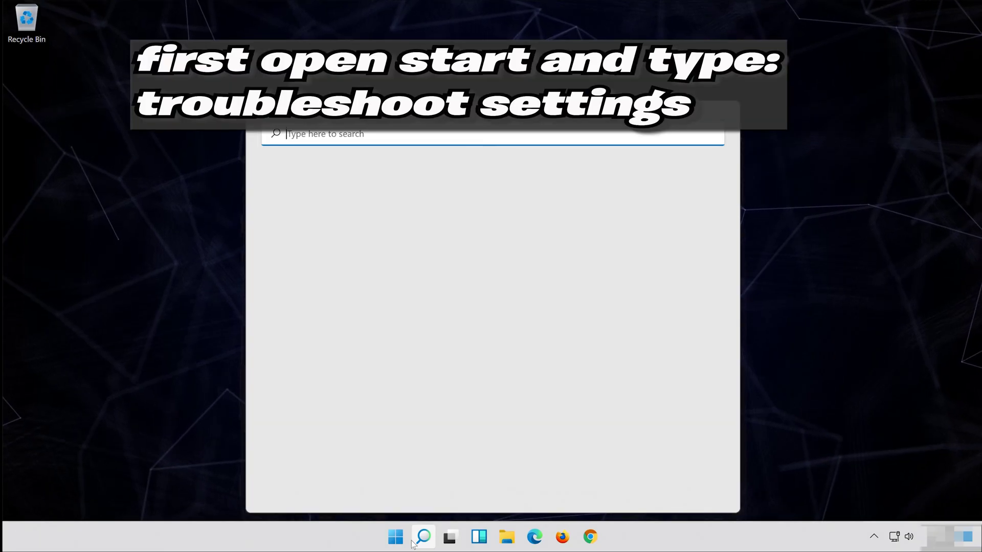
text(trou)
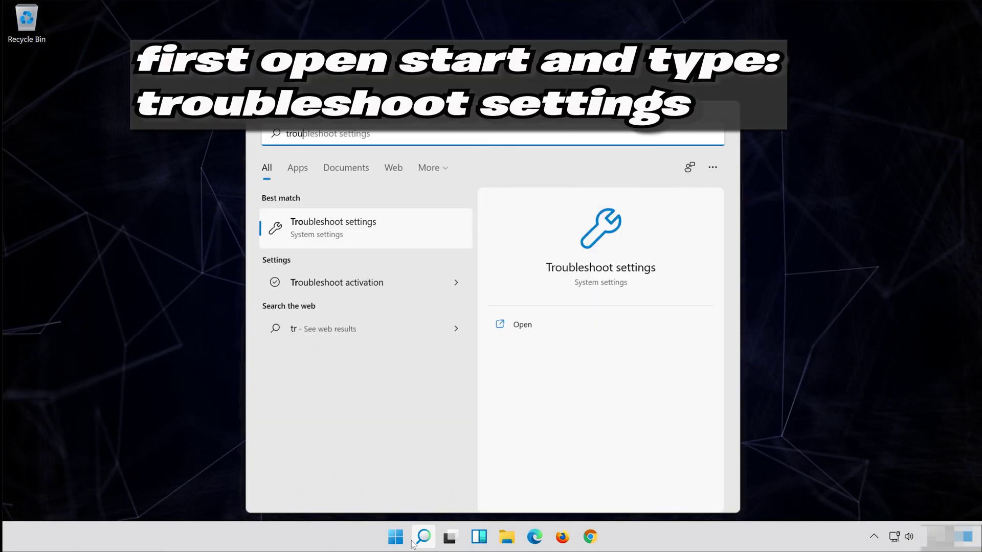
text(bleshoot )
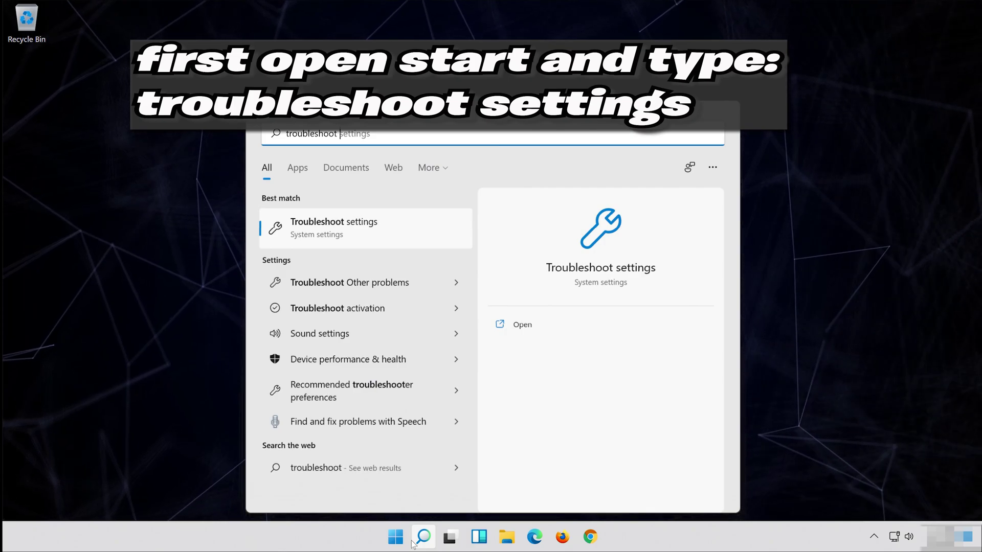
text(settings)
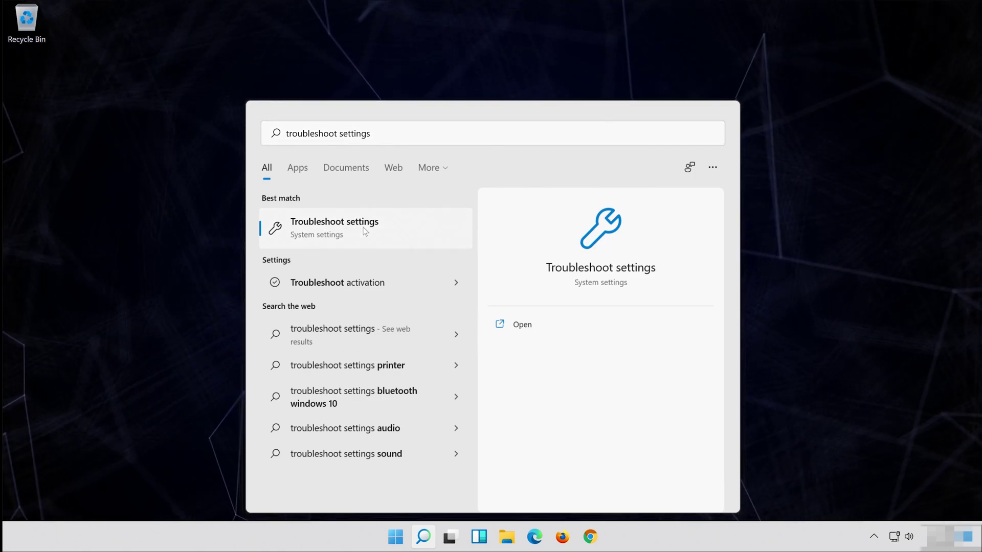
click(366, 231)
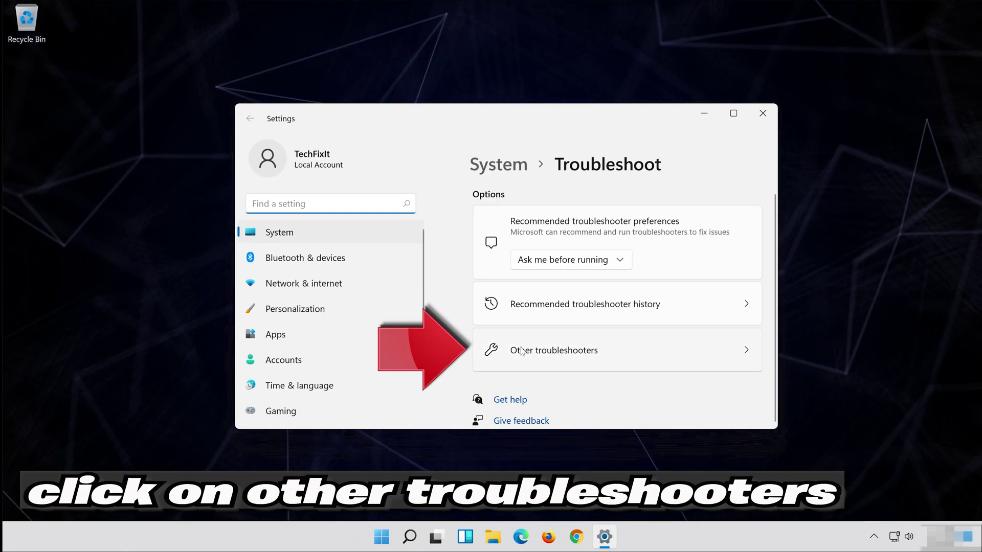
click(743, 349)
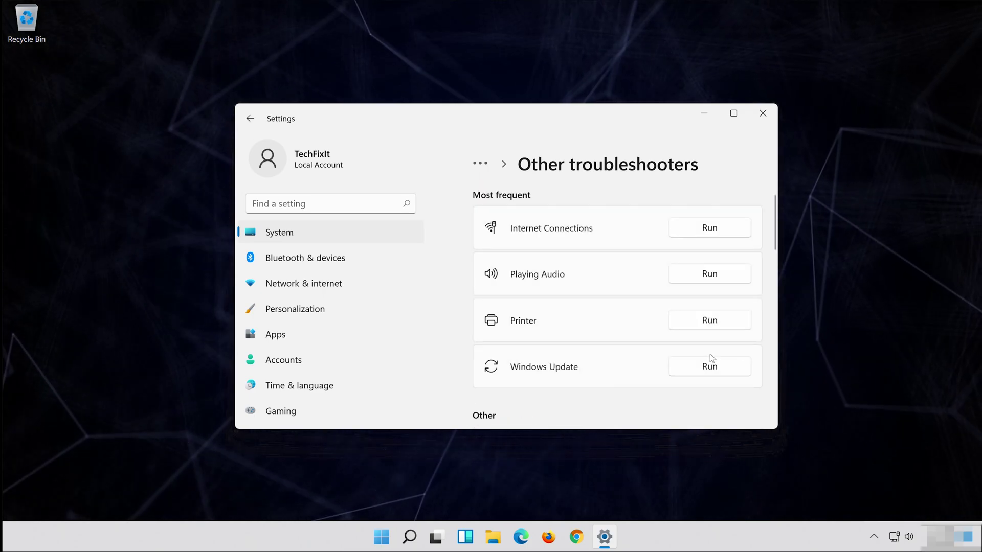
- Run the Recording Audio troubleshooter
scroll(623, 360, down, 2)
scroll(623, 360, down, 5)
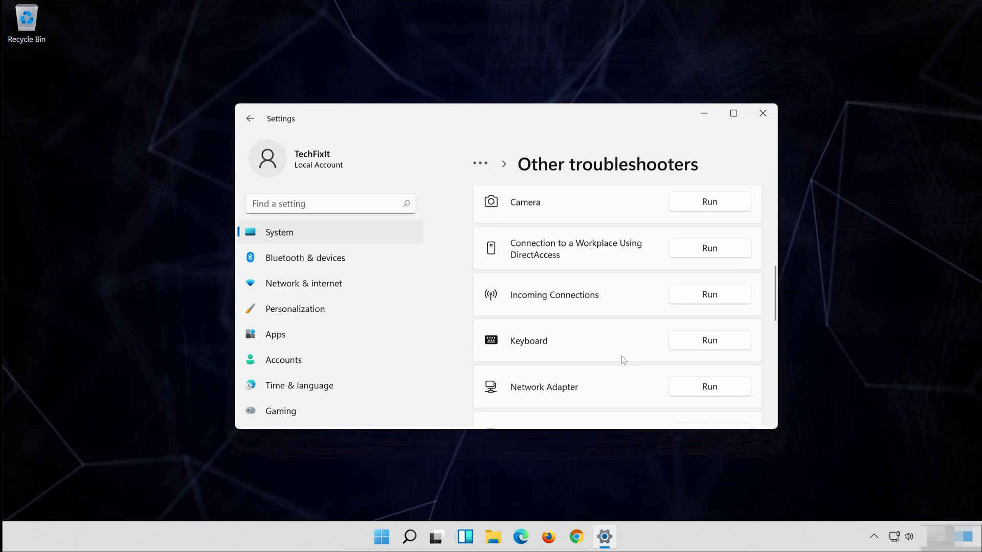
scroll(623, 359, down, 3)
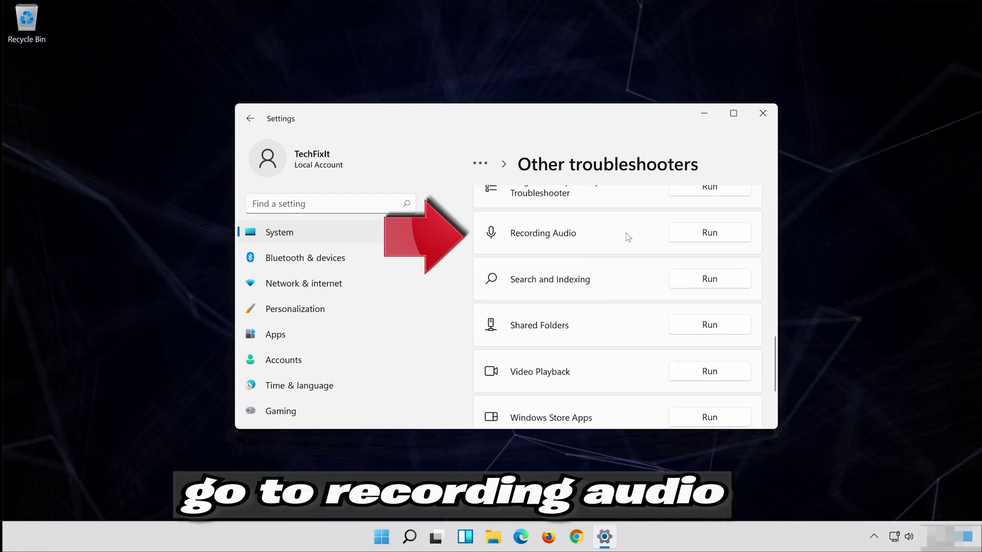
click(719, 231)
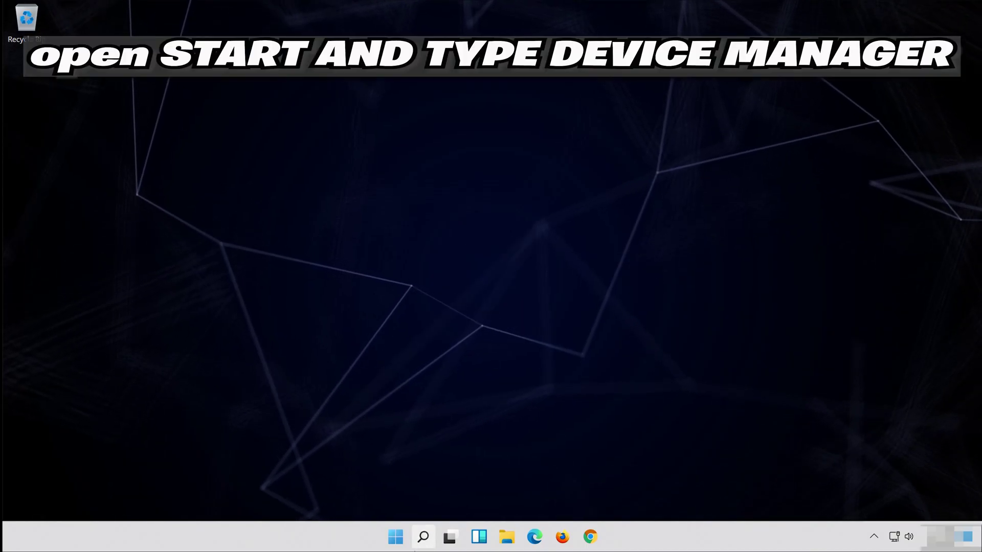
- Search Windows for "device manager", open Device Manager and move its window nearer the middle of the desktop
click(414, 550)
text(device mana)
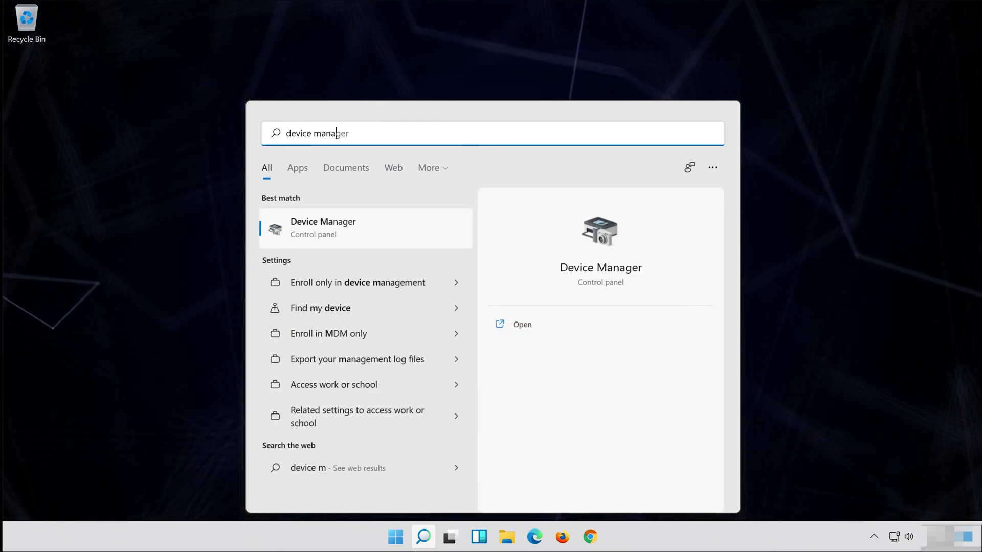
text(ger)
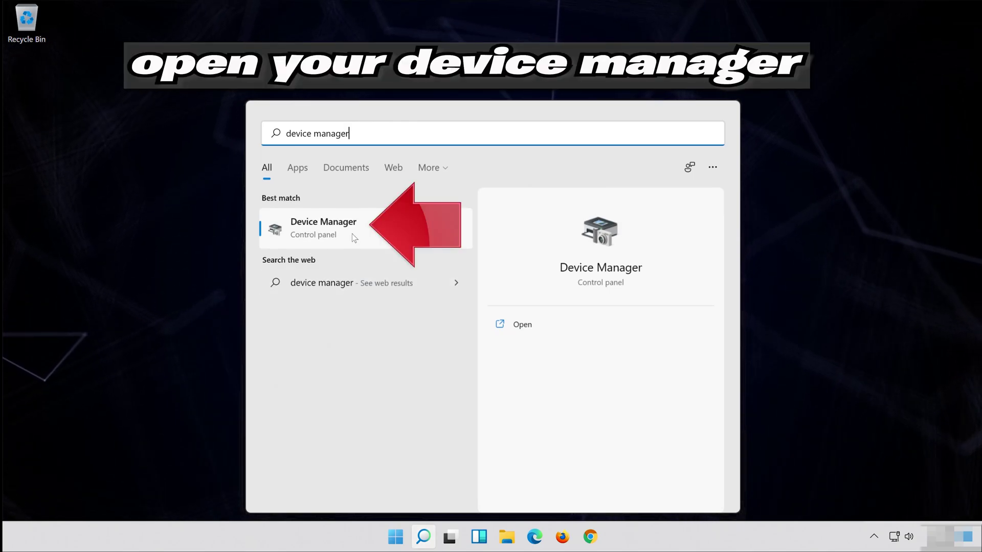
click(382, 227)
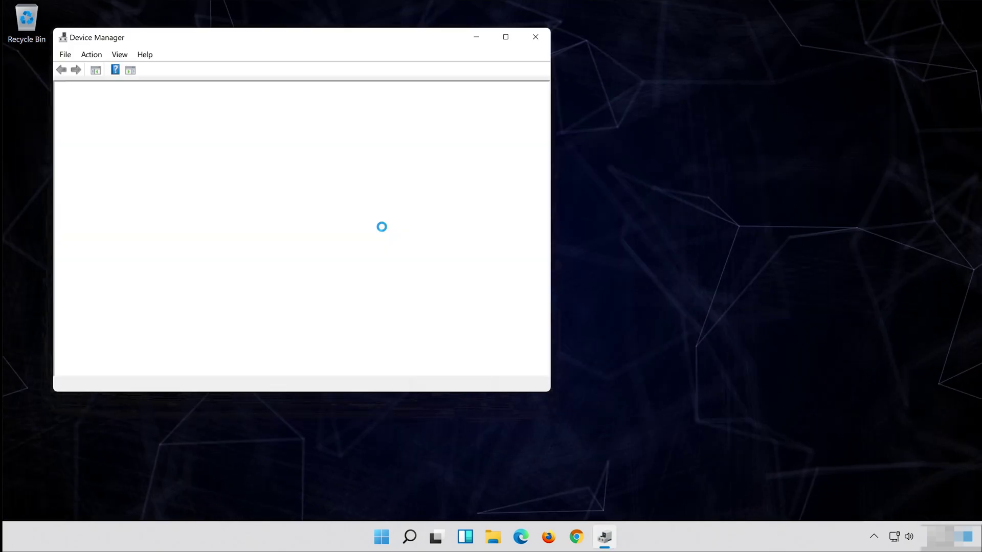
drag(269, 42, 512, 86)
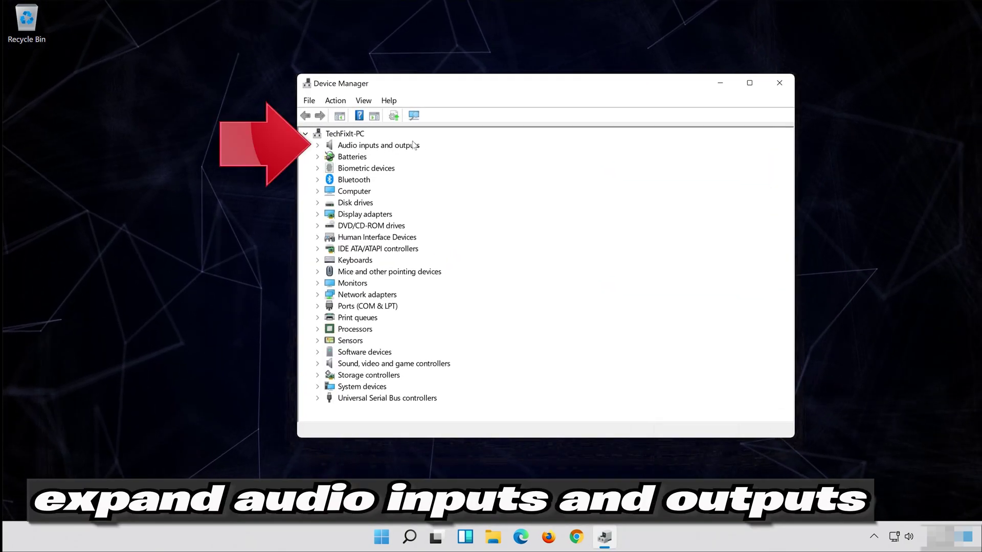
- Expand Audio inputs and outputs and open the properties of Microphone (High Definition Audio Device)
click(318, 145)
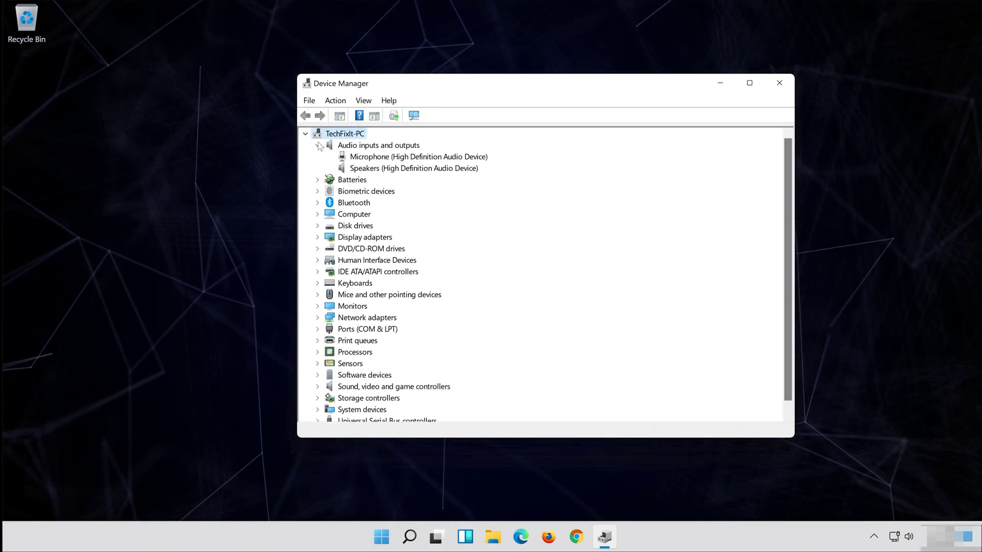
click(376, 158)
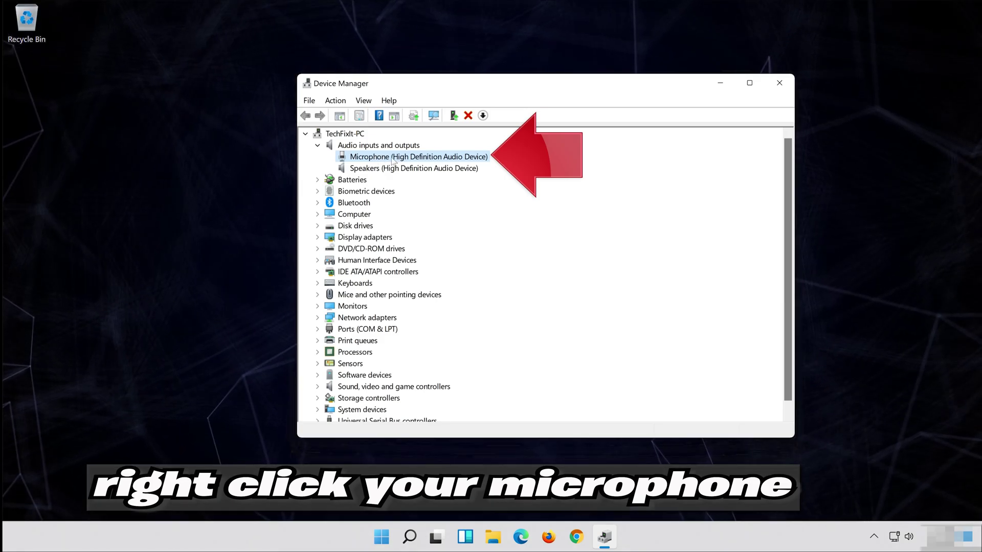
right_click(417, 159)
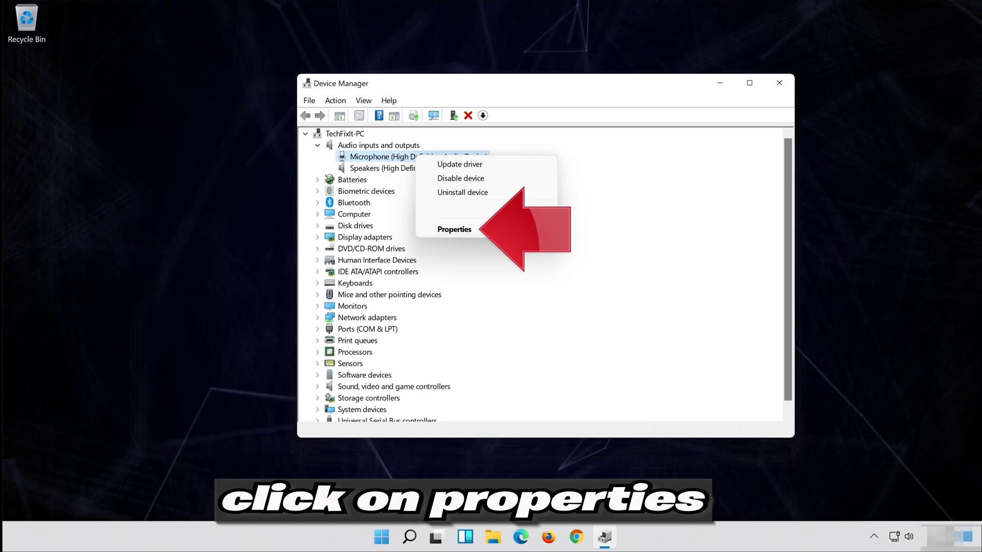
click(495, 228)
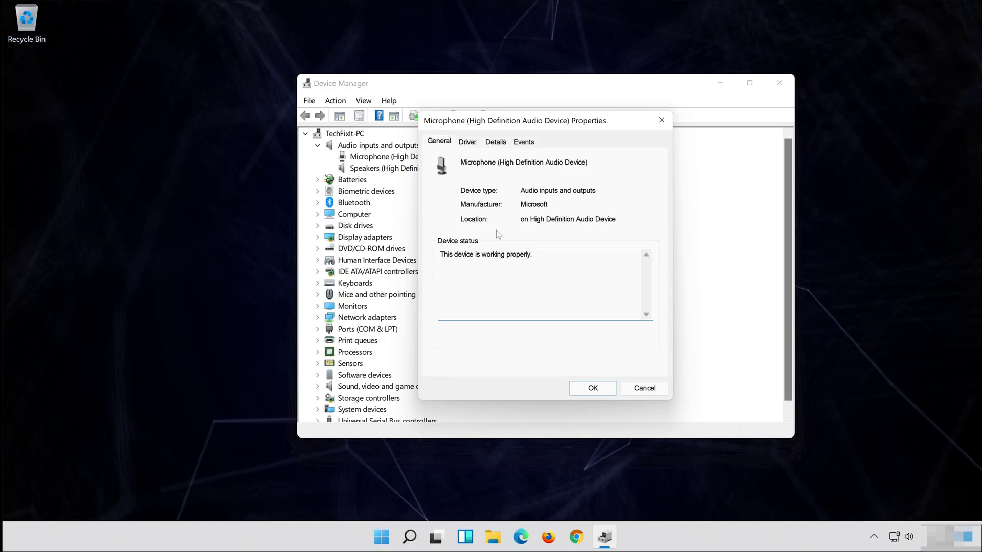
- Uninstall the microphone device from its driver properties and close Device Manager
click(469, 143)
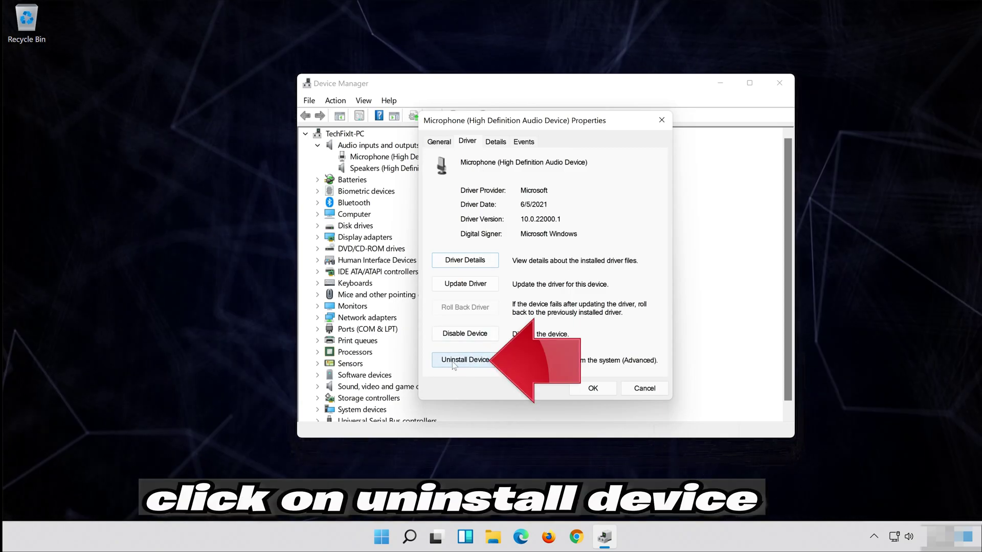
click(486, 360)
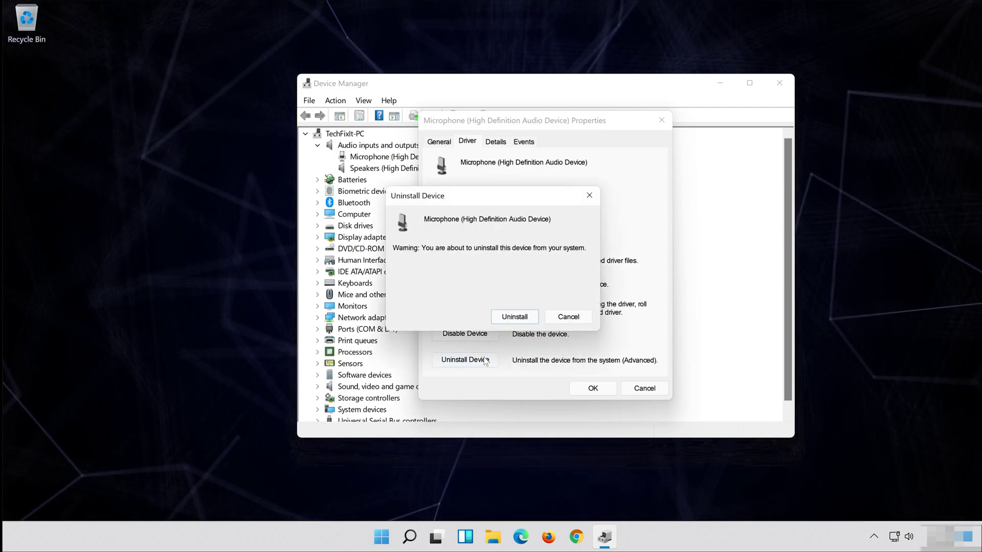
click(514, 318)
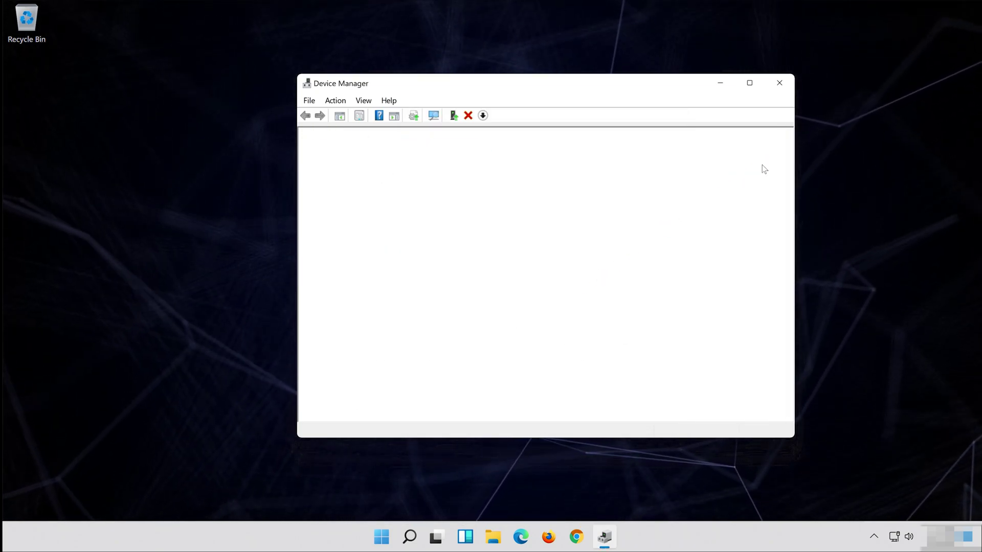
click(778, 88)
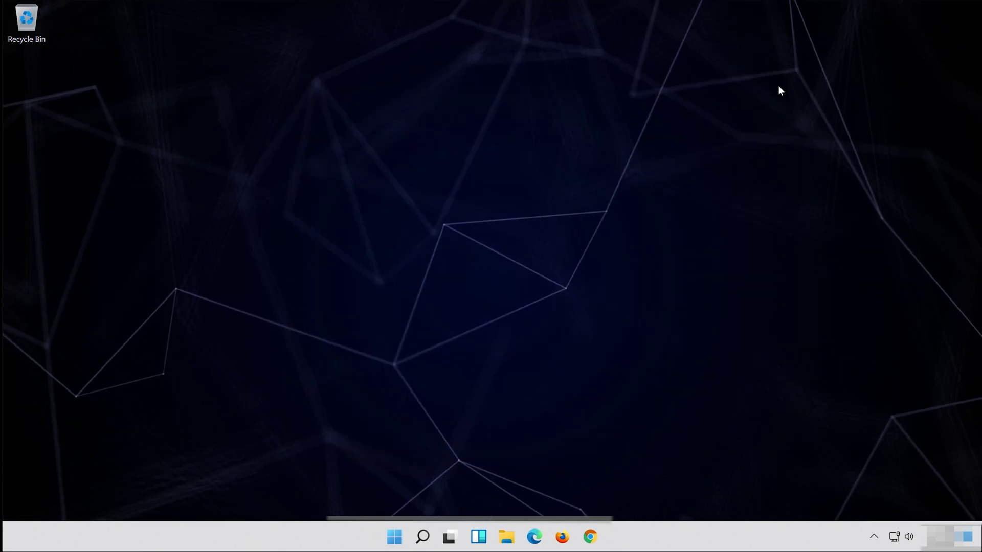
- Restart the computer
click(390, 545)
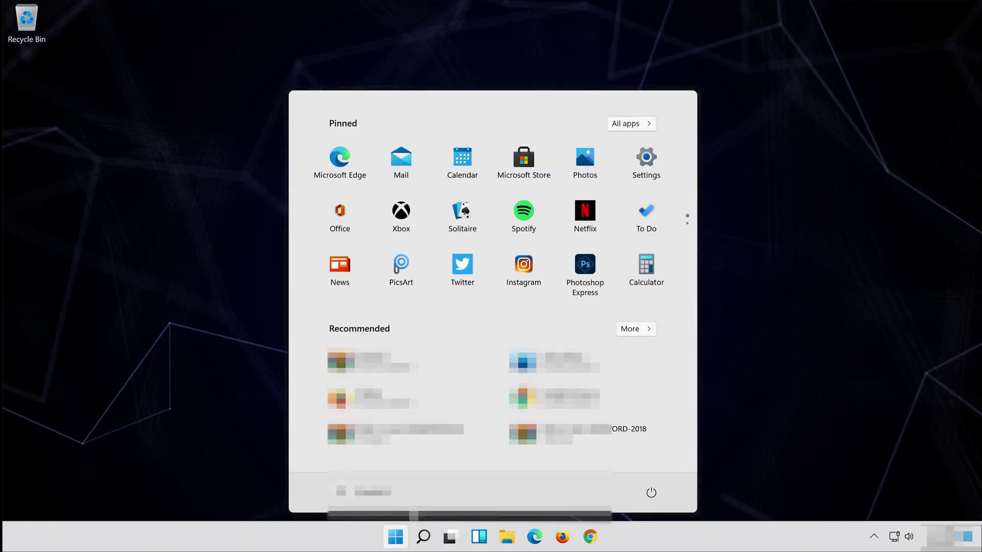
click(650, 492)
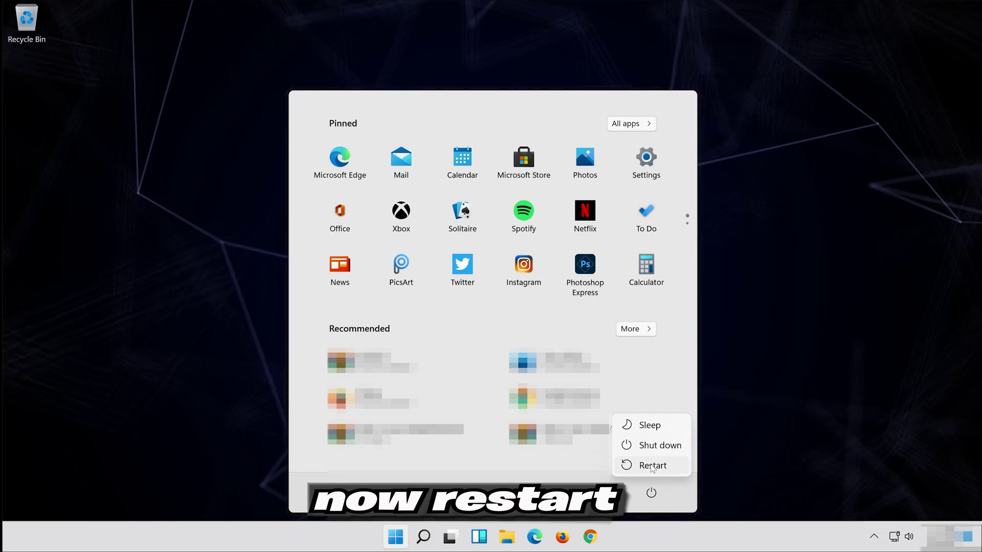
click(652, 465)
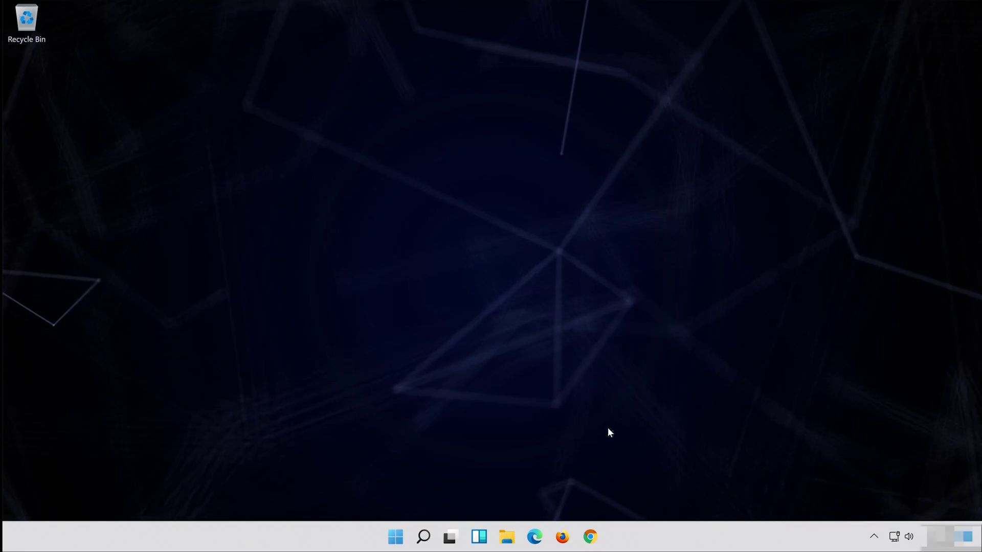
- Find Control Panel through Windows search, open Sound under Hardware and Sound, and move the Sound dialog nearer the middle of the desktop
click(414, 540)
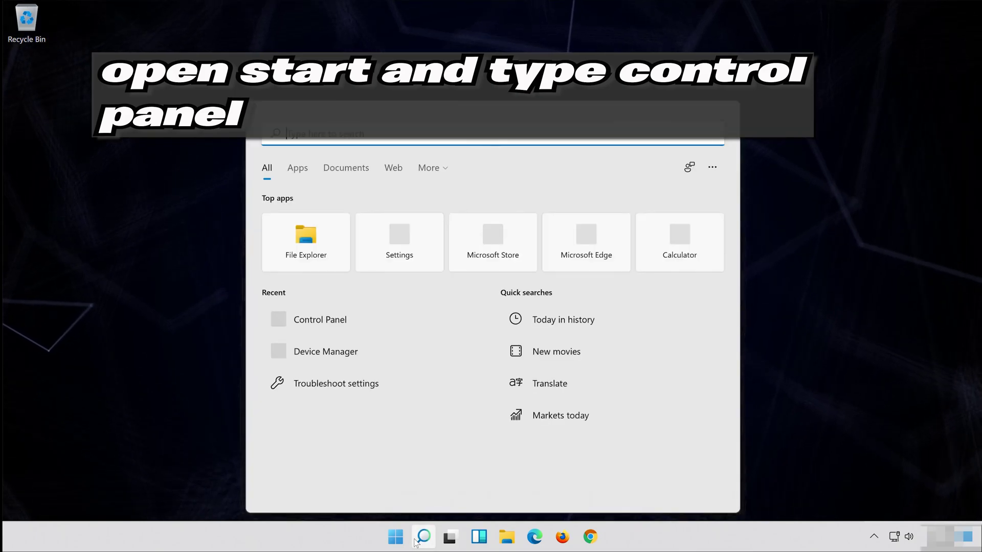
text(control panel)
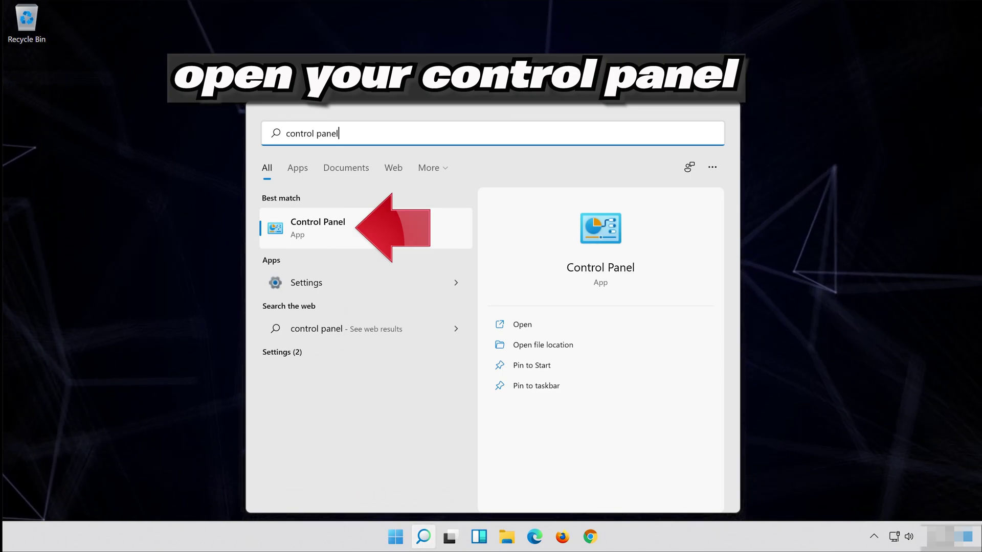
click(398, 227)
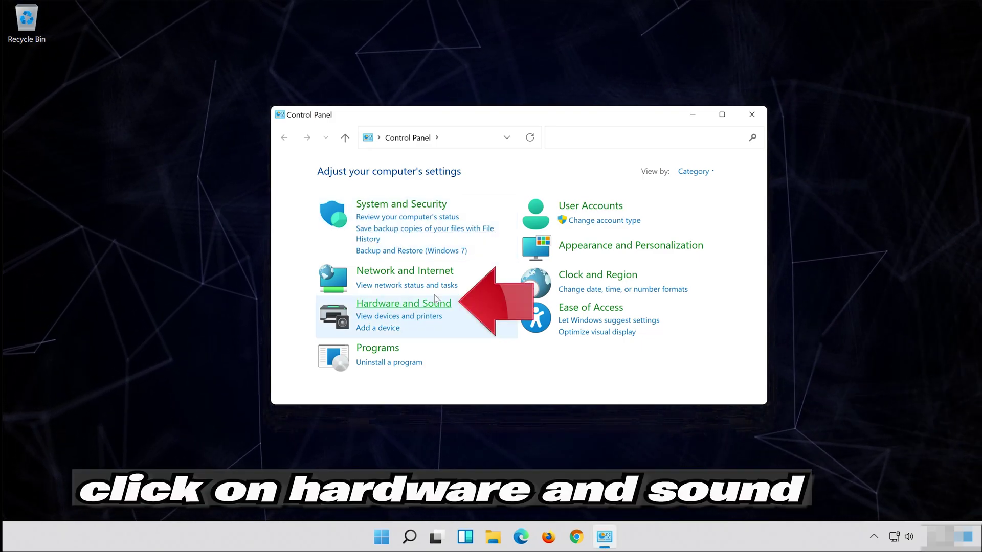
click(408, 305)
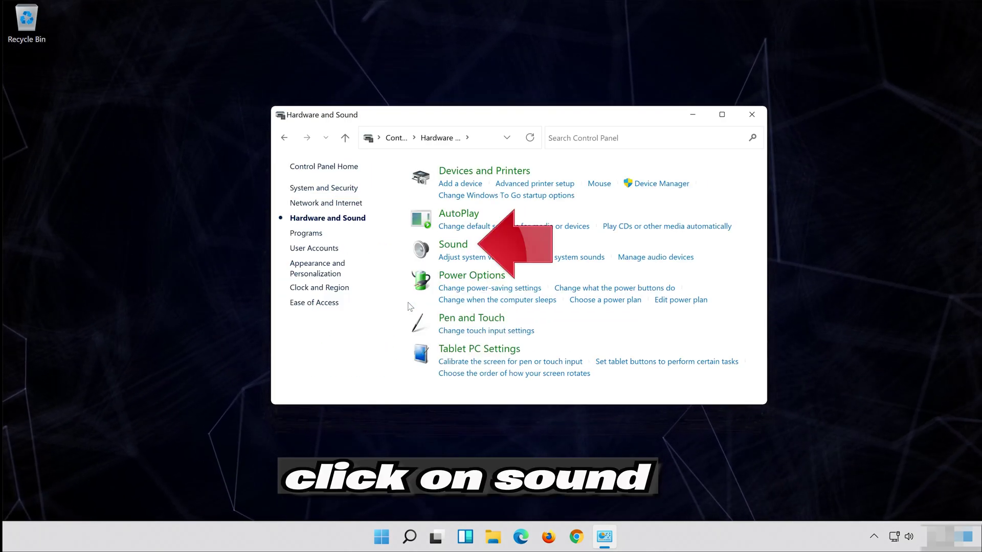
click(457, 249)
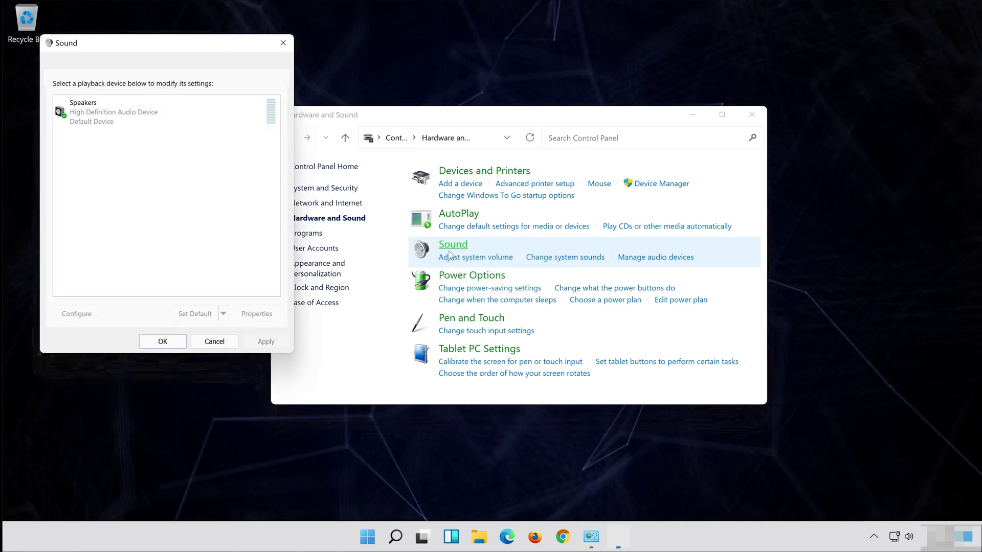
drag(185, 43, 536, 90)
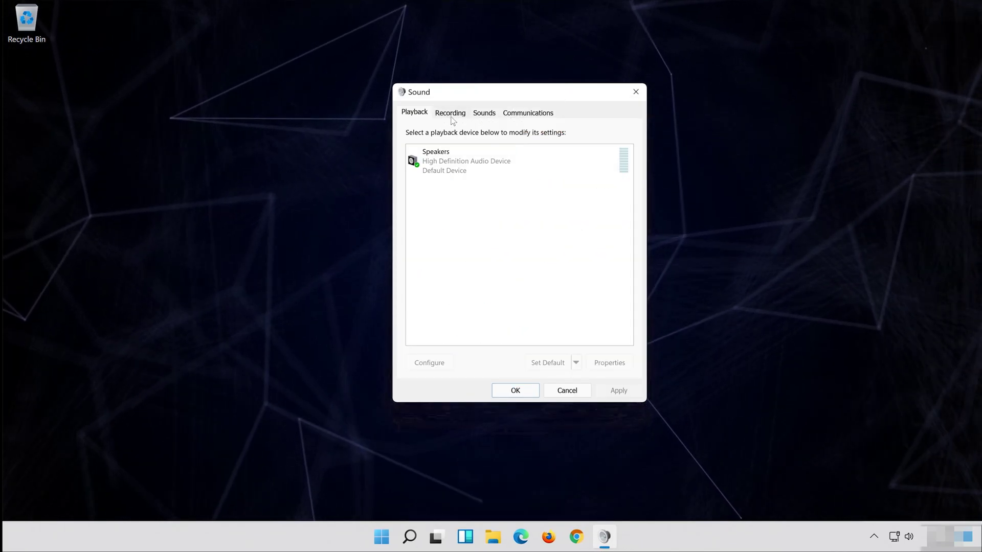
- Open the properties of the Microphone recording device and move the properties dialog slightly higher on the desktop
click(448, 117)
click(456, 158)
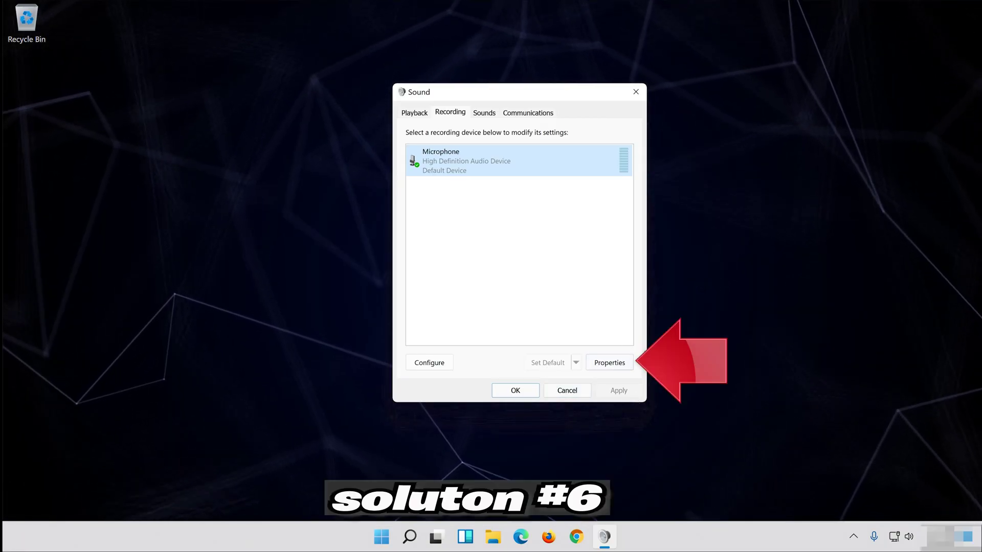
click(608, 363)
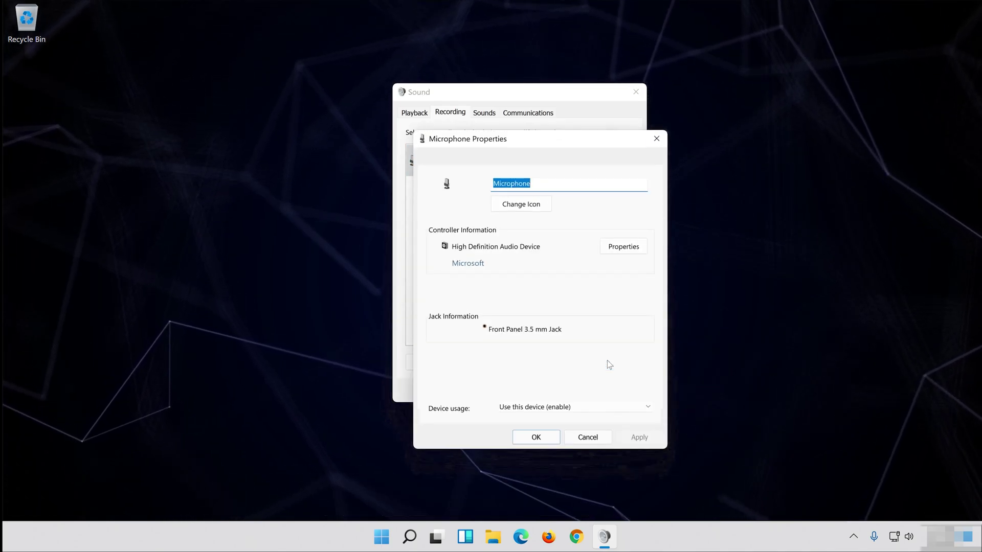
drag(574, 137, 563, 76)
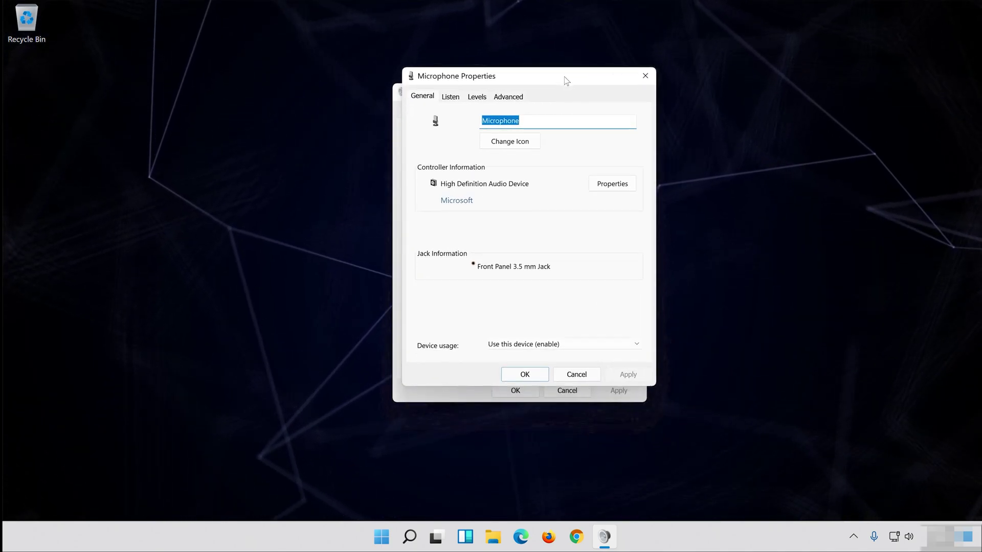
- Raise the Microphone level to 100 and accept the changes in both the Microphone Properties and Sound dialogs
click(477, 98)
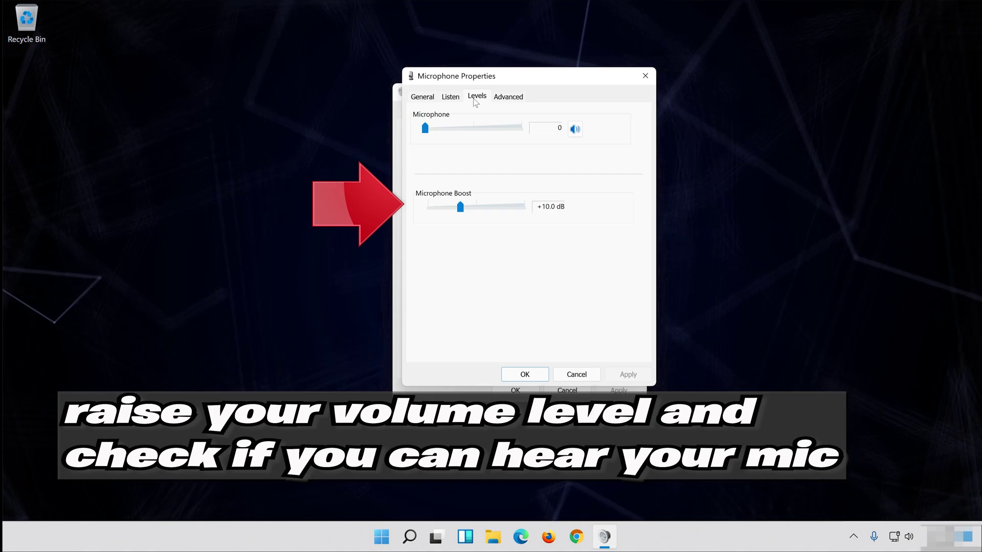
click(500, 129)
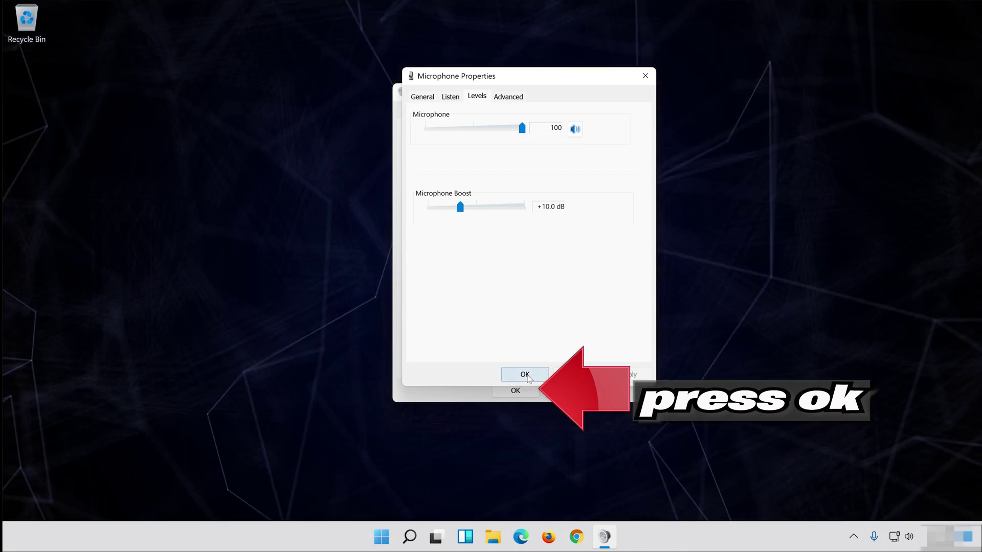
click(525, 374)
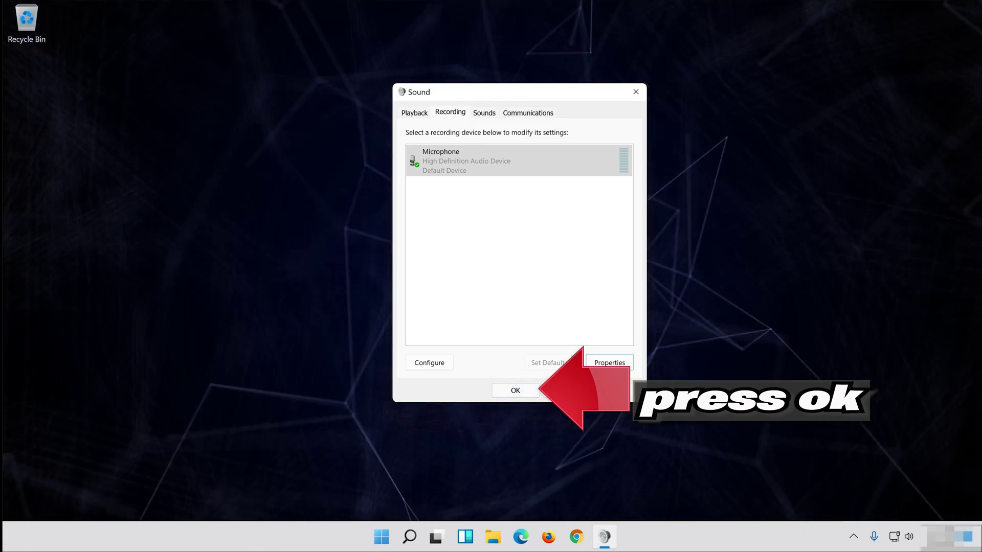
click(522, 391)
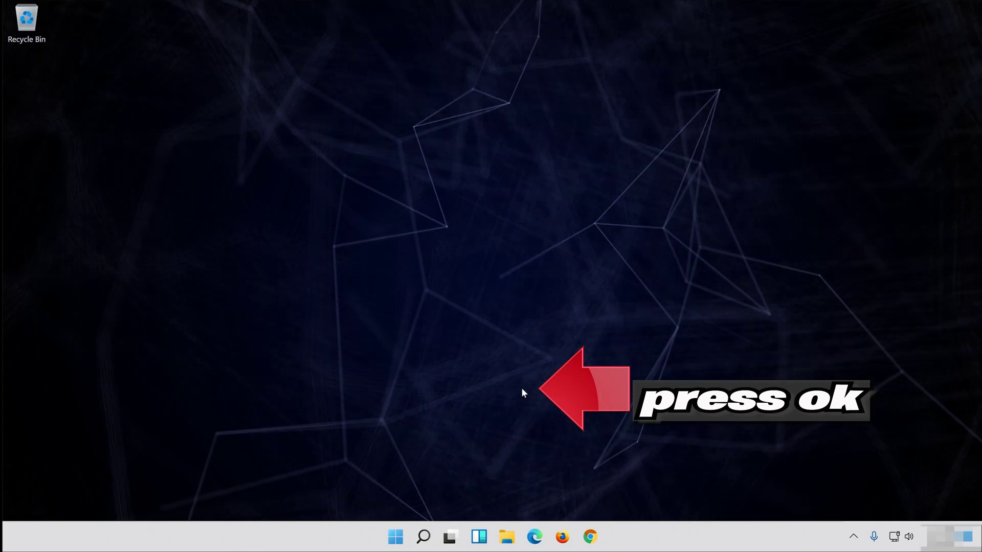